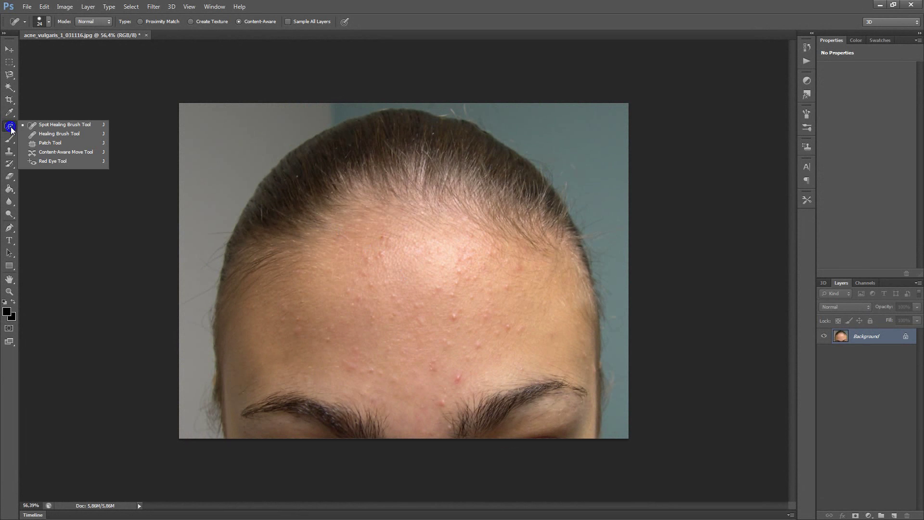
- Choose the Spot Healing Brush and duplicate the Background layer as Background copy in the same document
{"action": "left_click", "coordinate": [40, 126]}
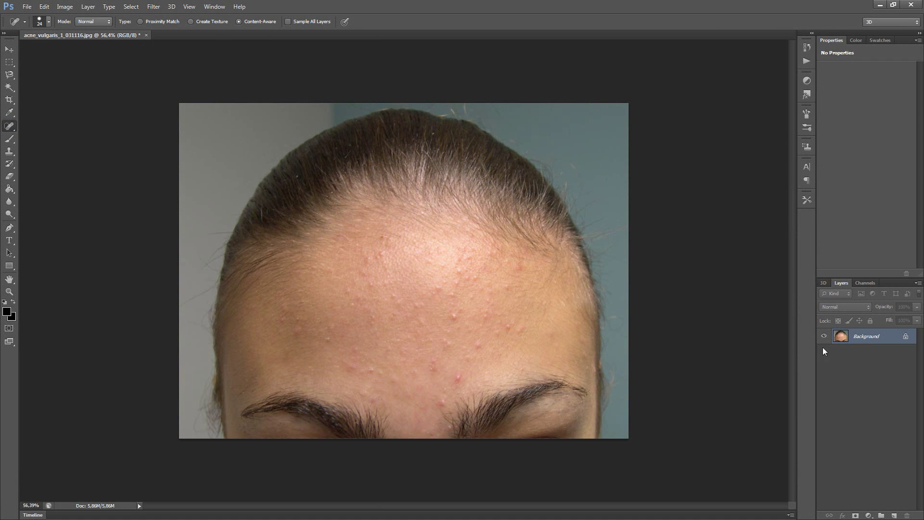
{"action": "right_click", "coordinate": [876, 340]}
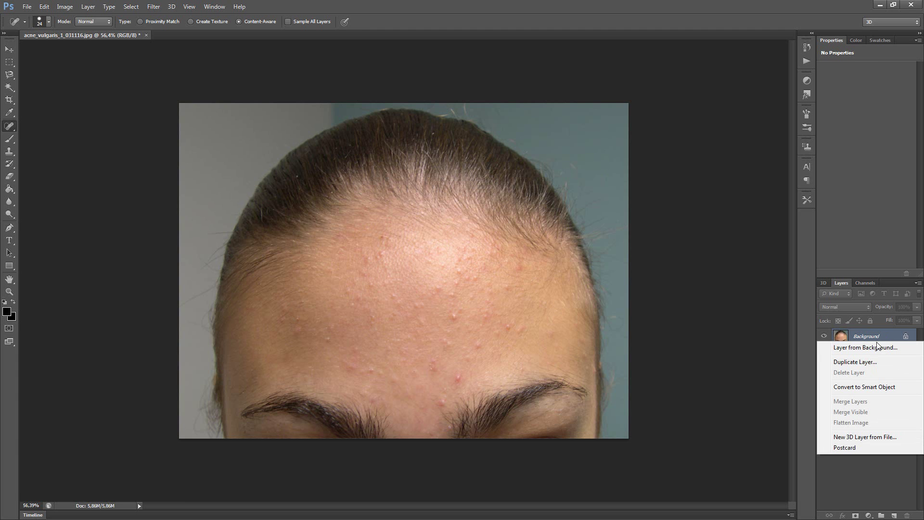
{"action": "left_click", "coordinate": [872, 366]}
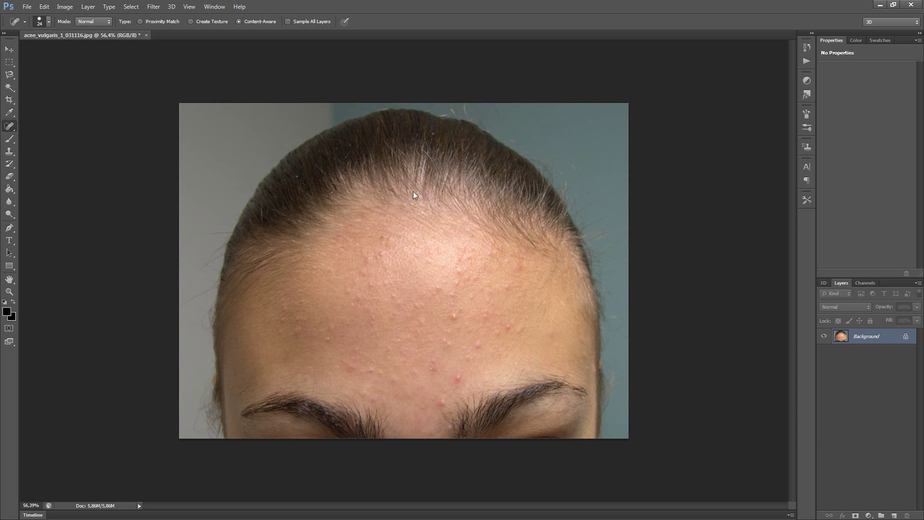
{"action": "left_click", "coordinate": [671, 321]}
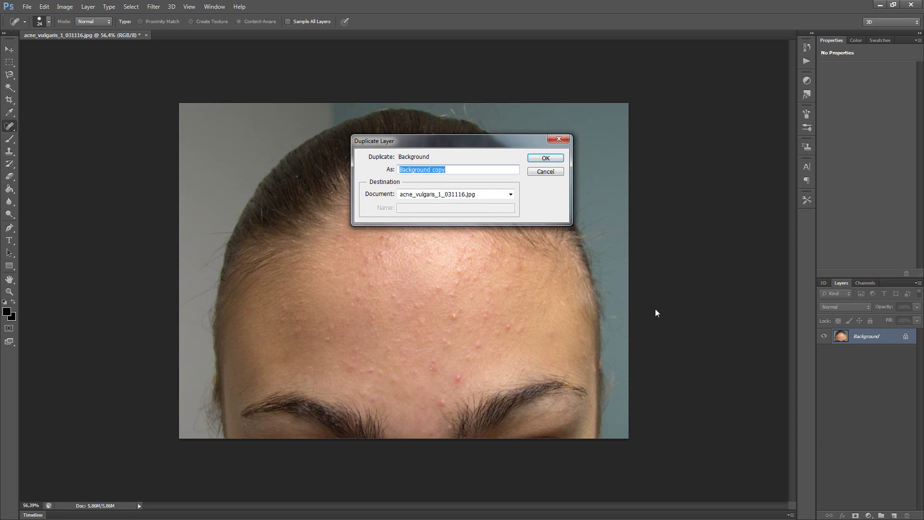
{"action": "left_click", "coordinate": [546, 159]}
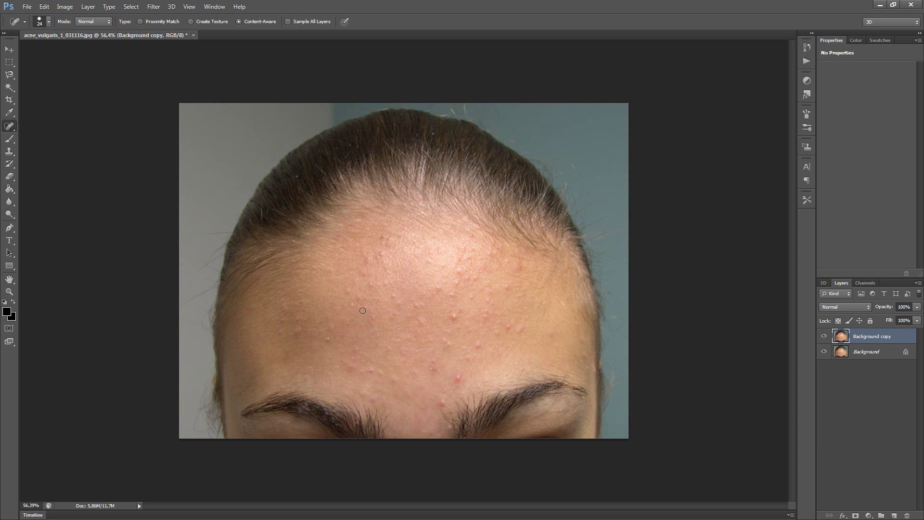
- Remove the blemishes on the lower left side of the forehead with the content-aware Spot Healing Brush
{"action": "scroll", "coordinate": [361, 305], "scroll_direction": "up", "scroll_amount": 1}
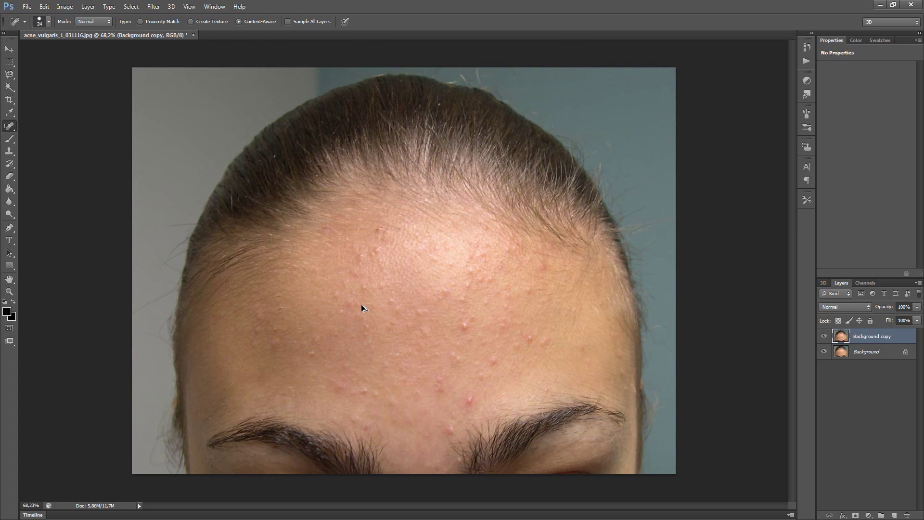
{"action": "scroll", "coordinate": [361, 305], "scroll_direction": "up", "scroll_amount": 2}
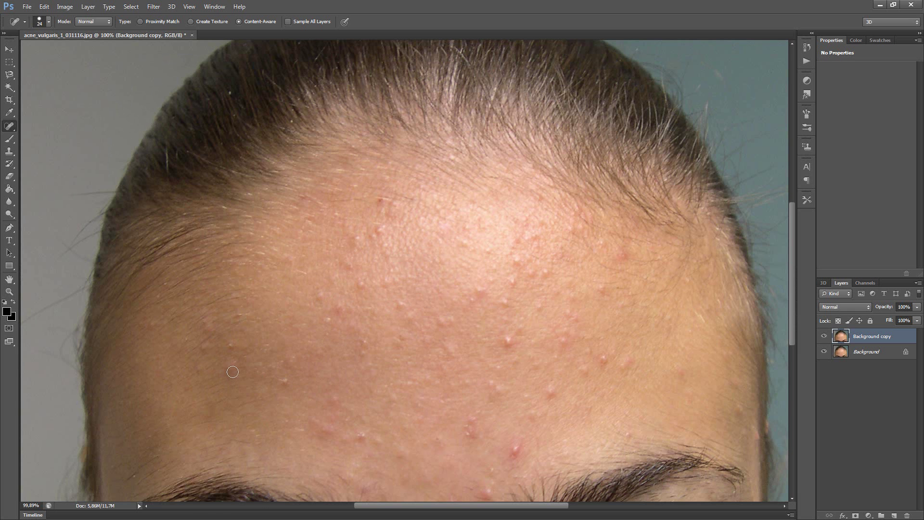
{"action": "scroll", "coordinate": [224, 381], "scroll_direction": "up", "scroll_amount": 1}
{"action": "mouse_move", "coordinate": [224, 374]}
{"action": "left_mouse_down"}
{"action": "mouse_move", "coordinate": [244, 350]}
{"action": "mouse_move", "coordinate": [237, 328]}
{"action": "left_mouse_up"}
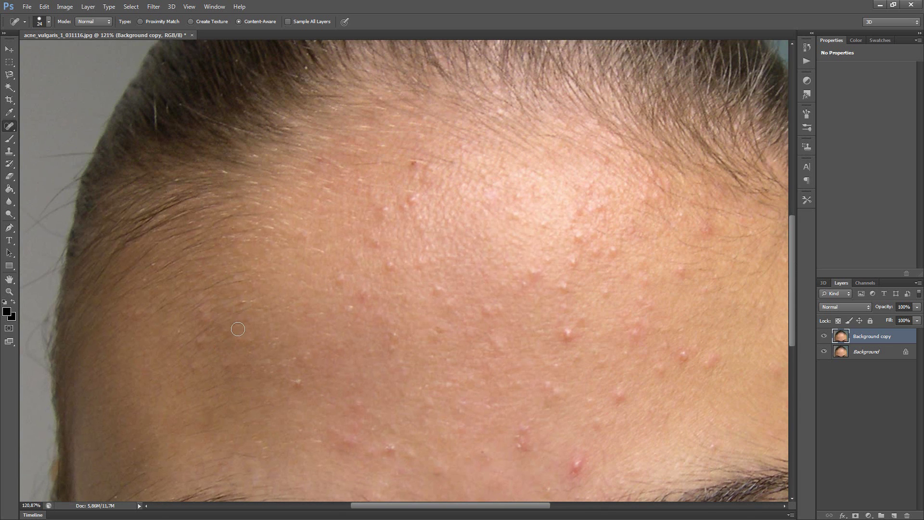
{"action": "left_click_drag", "start_coordinate": [190, 379], "coordinate": [199, 332]}
{"action": "left_click", "coordinate": [228, 367]}
{"action": "left_click", "coordinate": [296, 383]}
{"action": "left_click_drag", "start_coordinate": [278, 368], "coordinate": [315, 351]}
- Spot-heal the blemishes running from the left temple across the forehead up to the hairline
{"action": "mouse_move", "coordinate": [126, 320]}
{"action": "left_mouse_down"}
{"action": "mouse_move", "coordinate": [206, 315]}
{"action": "mouse_move", "coordinate": [199, 307]}
{"action": "left_mouse_up"}
{"action": "left_click_drag", "start_coordinate": [335, 276], "coordinate": [347, 267]}
{"action": "mouse_move", "coordinate": [346, 316]}
{"action": "left_mouse_down"}
{"action": "mouse_move", "coordinate": [395, 255]}
{"action": "mouse_move", "coordinate": [355, 260]}
{"action": "mouse_move", "coordinate": [356, 248]}
{"action": "left_mouse_up"}
{"action": "left_click_drag", "start_coordinate": [375, 212], "coordinate": [420, 188]}
{"action": "left_click_drag", "start_coordinate": [420, 157], "coordinate": [413, 164]}
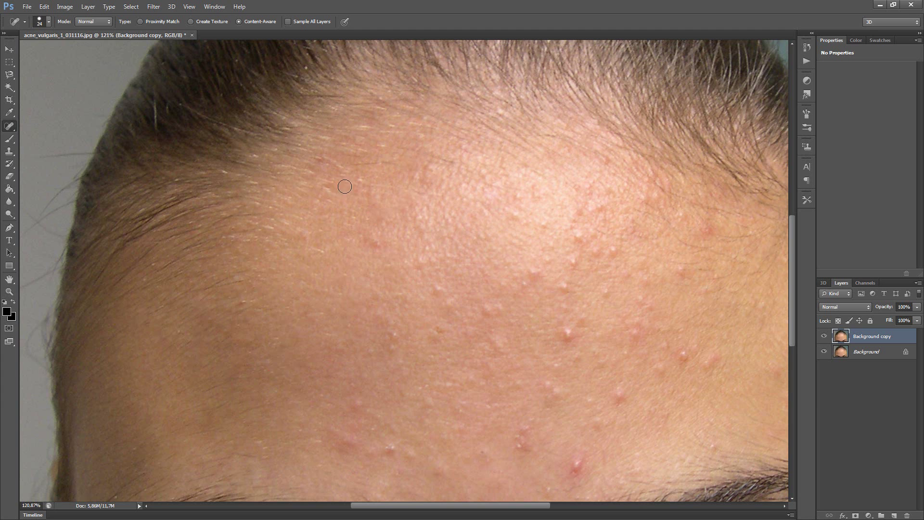
- Spot-heal the remaining small bumps on the left-centre of the forehead, below and beside the bright highlight
{"action": "mouse_move", "coordinate": [396, 329]}
{"action": "left_mouse_down"}
{"action": "mouse_move", "coordinate": [390, 356]}
{"action": "mouse_move", "coordinate": [383, 340]}
{"action": "left_mouse_up"}
{"action": "left_click_drag", "start_coordinate": [386, 248], "coordinate": [351, 237]}
{"action": "mouse_move", "coordinate": [426, 282]}
{"action": "left_mouse_down"}
{"action": "mouse_move", "coordinate": [451, 314]}
{"action": "mouse_move", "coordinate": [434, 325]}
{"action": "left_mouse_up"}
{"action": "left_click", "coordinate": [439, 337]}
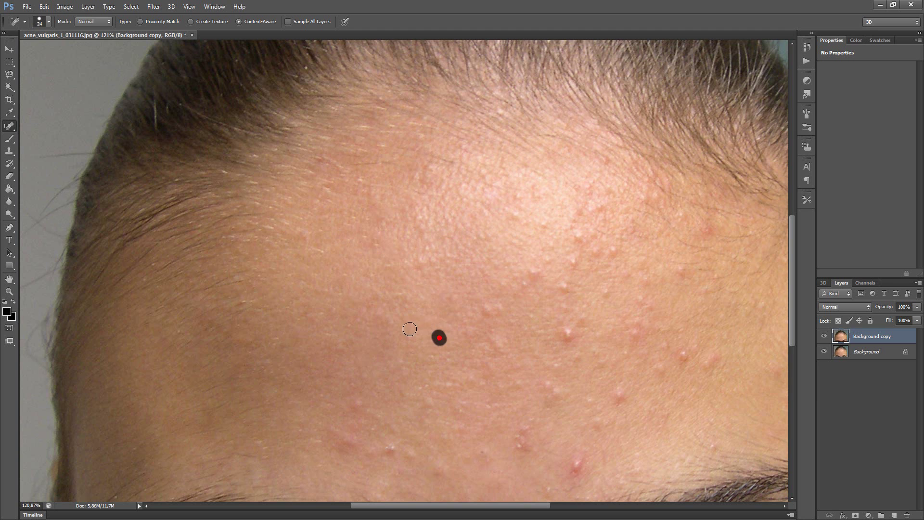
- Switch to the Healing Brush and cover the spots in and just below the forehead highlight with sampled clean skin
{"action": "right_click", "coordinate": [12, 128]}
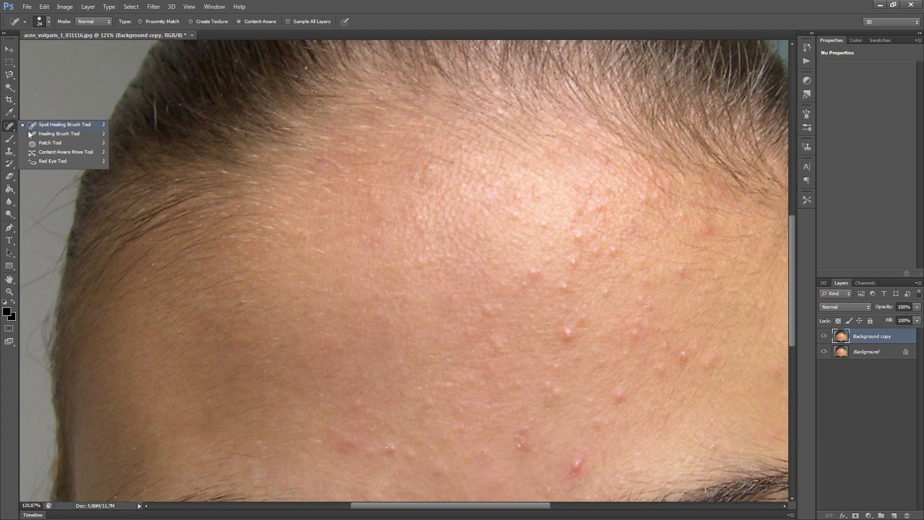
{"action": "left_click", "coordinate": [56, 134]}
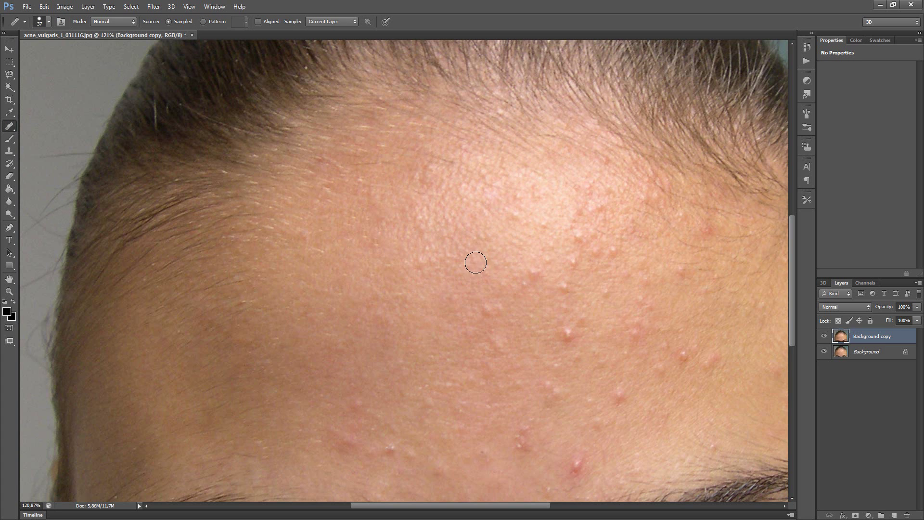
{"action": "left_click", "coordinate": [502, 254]}
{"action": "left_click", "coordinate": [666, 108]}
{"action": "left_click", "coordinate": [530, 270]}
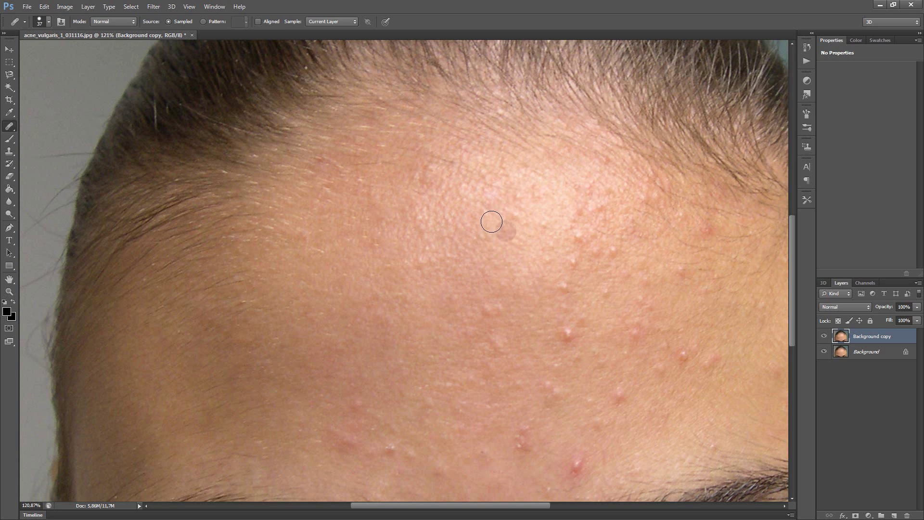
{"action": "left_click", "coordinate": [478, 211], "text": "alt"}
{"action": "left_click", "coordinate": [515, 212]}
{"action": "left_click", "coordinate": [552, 300]}
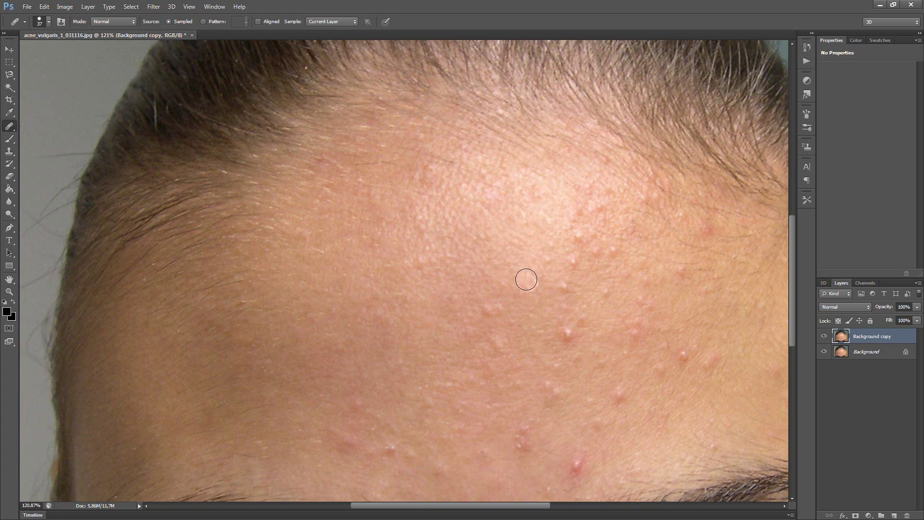
- Sample clean skin below the highlight and heal the cluster of pimples along its right edge
{"action": "left_click", "coordinate": [513, 253], "text": "alt"}
{"action": "left_click", "coordinate": [574, 265]}
{"action": "mouse_move", "coordinate": [574, 266]}
{"action": "left_mouse_down"}
{"action": "mouse_move", "coordinate": [562, 289]}
{"action": "mouse_move", "coordinate": [589, 253]}
{"action": "mouse_move", "coordinate": [576, 224]}
{"action": "left_mouse_up"}
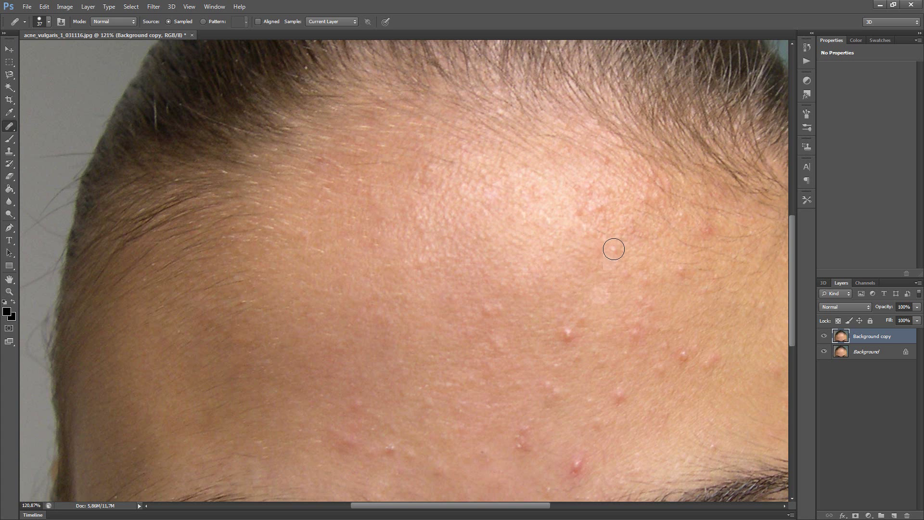
{"action": "mouse_move", "coordinate": [612, 247]}
{"action": "left_mouse_down"}
{"action": "mouse_move", "coordinate": [582, 210]}
{"action": "mouse_move", "coordinate": [609, 210]}
{"action": "mouse_move", "coordinate": [625, 232]}
{"action": "left_mouse_up"}
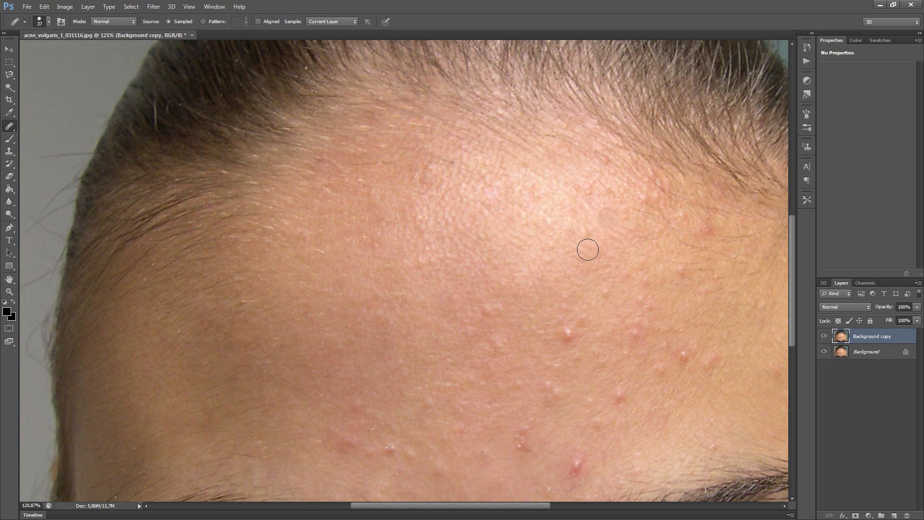
- Heal the prominent pimple and the small bumps at the middle of the forehead using skin sampled beside them
{"action": "left_click", "coordinate": [522, 308], "text": "alt"}
{"action": "left_click_drag", "start_coordinate": [568, 330], "coordinate": [609, 291]}
{"action": "left_click", "coordinate": [422, 320], "text": "alt"}
{"action": "left_click_drag", "start_coordinate": [452, 301], "coordinate": [502, 309]}
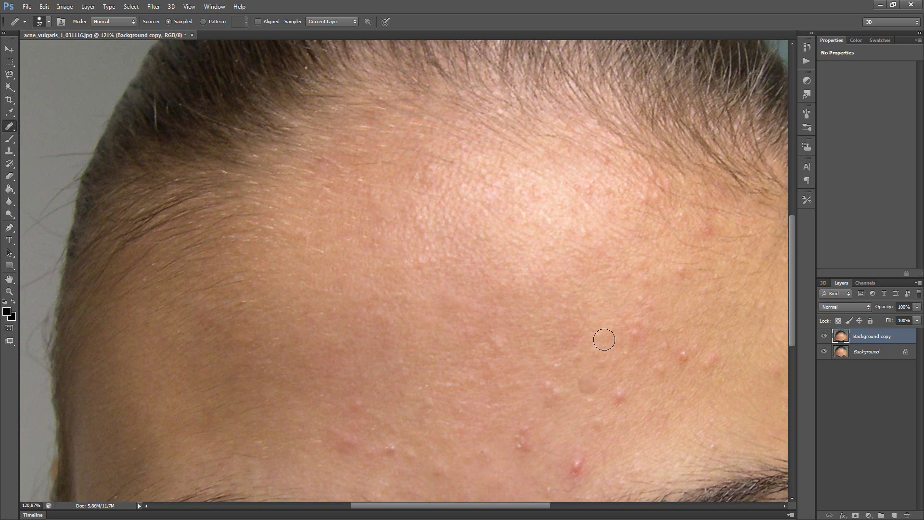
- Resample clean skin and even out the remaining spots around the highlight and on the rest of the forehead with the Healing Brush
{"action": "left_click", "coordinate": [564, 233], "text": "alt"}
{"action": "mouse_move", "coordinate": [582, 233]}
{"action": "left_mouse_down"}
{"action": "mouse_move", "coordinate": [595, 234]}
{"action": "mouse_move", "coordinate": [521, 252]}
{"action": "left_mouse_up"}
{"action": "left_click", "coordinate": [515, 229], "text": "alt"}
{"action": "left_click", "coordinate": [552, 217]}
{"action": "left_click", "coordinate": [596, 266], "text": "alt"}
{"action": "left_click", "coordinate": [645, 276], "text": "alt"}
{"action": "left_click", "coordinate": [632, 371]}
{"action": "left_click_drag", "start_coordinate": [268, 241], "coordinate": [266, 230]}
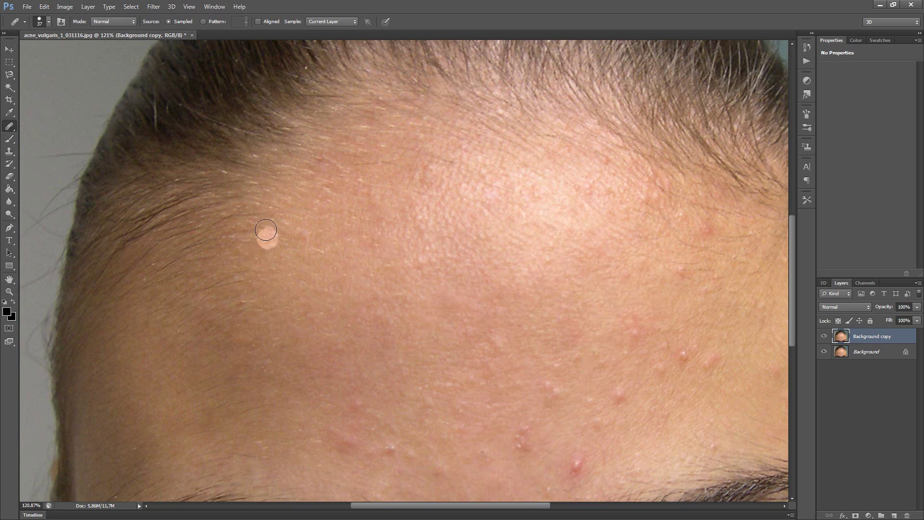
- Switch to the Patch Tool and replace the pimple right of the highlight with the clean skin just below it
{"action": "right_click", "coordinate": [14, 126]}
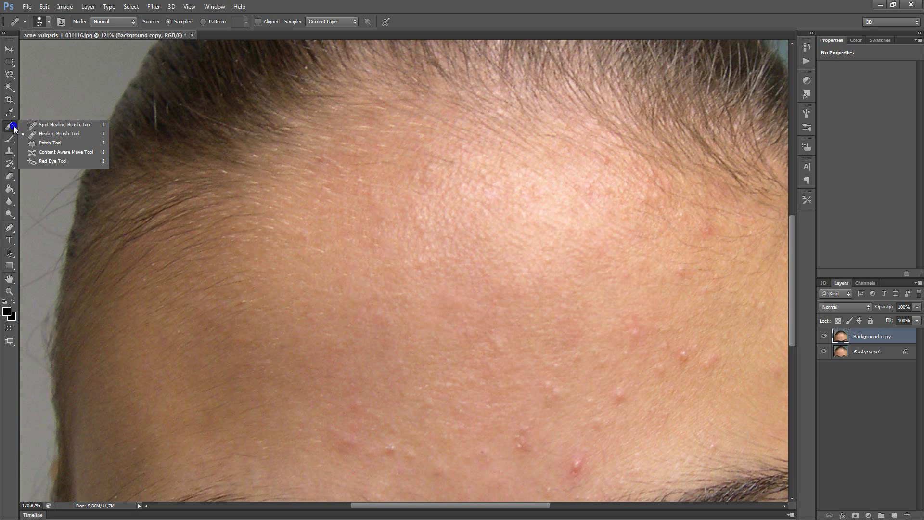
{"action": "left_click", "coordinate": [36, 143]}
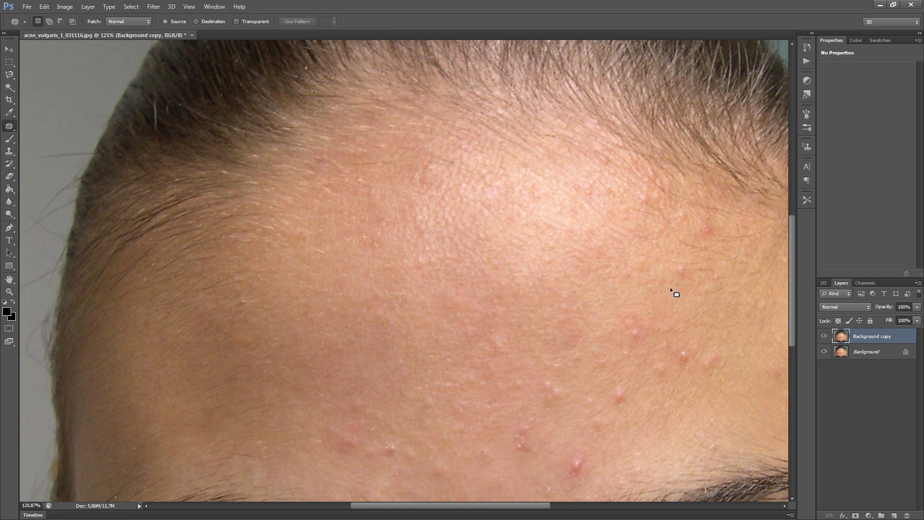
{"action": "mouse_move", "coordinate": [674, 281]}
{"action": "left_mouse_down"}
{"action": "mouse_move", "coordinate": [695, 269]}
{"action": "mouse_move", "coordinate": [681, 258]}
{"action": "mouse_move", "coordinate": [665, 276]}
{"action": "mouse_move", "coordinate": [676, 283]}
{"action": "mouse_move", "coordinate": [617, 261]}
{"action": "mouse_move", "coordinate": [677, 311]}
{"action": "left_mouse_up"}
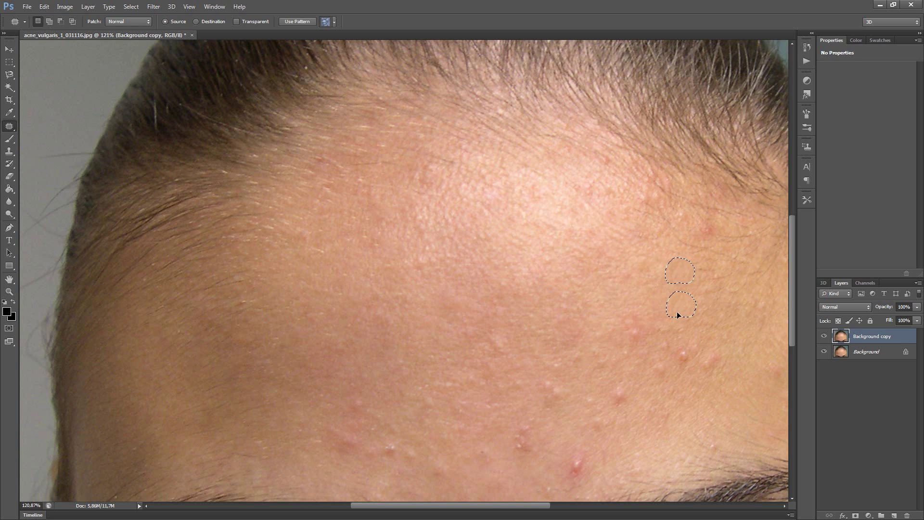
{"action": "left_click", "coordinate": [682, 301]}
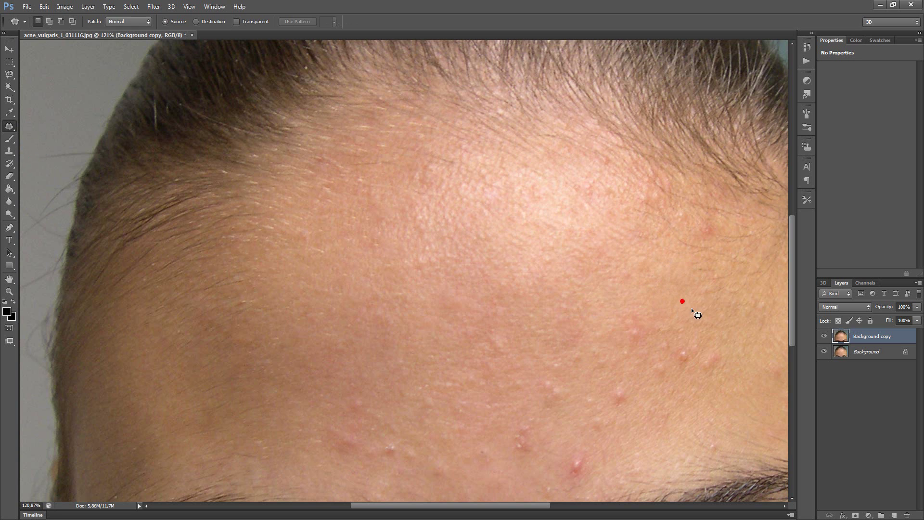
- Patch the reddish cluster right of the forehead's centre and the pimples beside it with nearby clean skin
{"action": "mouse_move", "coordinate": [621, 333]}
{"action": "left_mouse_down"}
{"action": "mouse_move", "coordinate": [650, 345]}
{"action": "mouse_move", "coordinate": [667, 326]}
{"action": "mouse_move", "coordinate": [627, 308]}
{"action": "mouse_move", "coordinate": [615, 319]}
{"action": "mouse_move", "coordinate": [643, 340]}
{"action": "mouse_move", "coordinate": [651, 326]}
{"action": "mouse_move", "coordinate": [642, 309]}
{"action": "mouse_move", "coordinate": [614, 316]}
{"action": "mouse_move", "coordinate": [628, 342]}
{"action": "mouse_move", "coordinate": [672, 295]}
{"action": "left_mouse_up"}
{"action": "left_click", "coordinate": [619, 343]}
{"action": "left_click", "coordinate": [684, 339]}
{"action": "mouse_move", "coordinate": [706, 374]}
{"action": "left_mouse_down"}
{"action": "mouse_move", "coordinate": [719, 346]}
{"action": "mouse_move", "coordinate": [672, 345]}
{"action": "mouse_move", "coordinate": [692, 364]}
{"action": "left_mouse_up"}
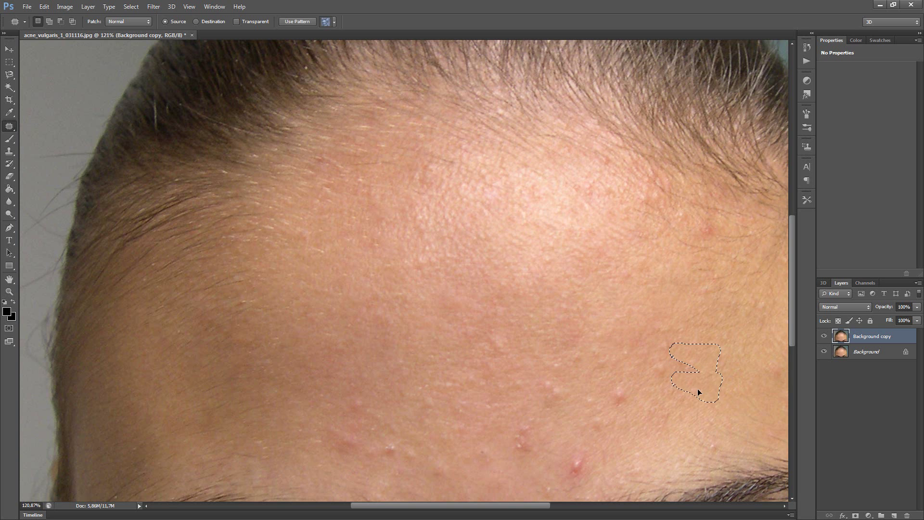
{"action": "left_click", "coordinate": [698, 389]}
- Patch the isolated pimples on the lower right-centre of the forehead with clean skin and clear the selection
{"action": "mouse_move", "coordinate": [652, 376]}
{"action": "left_mouse_down"}
{"action": "mouse_move", "coordinate": [675, 354]}
{"action": "mouse_move", "coordinate": [667, 336]}
{"action": "mouse_move", "coordinate": [649, 347]}
{"action": "mouse_move", "coordinate": [648, 362]}
{"action": "mouse_move", "coordinate": [657, 375]}
{"action": "mouse_move", "coordinate": [656, 357]}
{"action": "mouse_move", "coordinate": [668, 399]}
{"action": "mouse_move", "coordinate": [611, 404]}
{"action": "mouse_move", "coordinate": [635, 400]}
{"action": "mouse_move", "coordinate": [622, 374]}
{"action": "mouse_move", "coordinate": [608, 390]}
{"action": "mouse_move", "coordinate": [624, 406]}
{"action": "mouse_move", "coordinate": [620, 388]}
{"action": "mouse_move", "coordinate": [594, 381]}
{"action": "left_mouse_up"}
{"action": "left_click", "coordinate": [707, 379]}
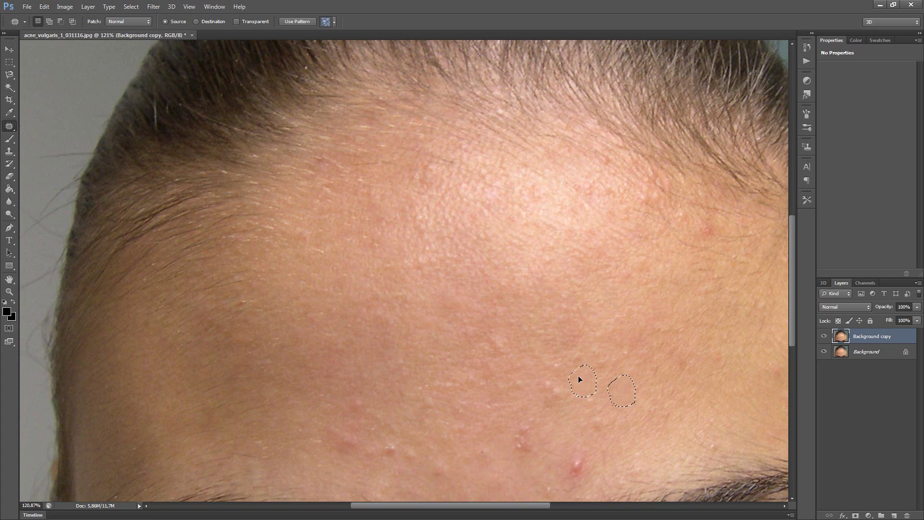
{"action": "left_click", "coordinate": [599, 403]}
{"action": "mouse_move", "coordinate": [588, 426]}
{"action": "left_mouse_down"}
{"action": "mouse_move", "coordinate": [611, 424]}
{"action": "mouse_move", "coordinate": [597, 393]}
{"action": "left_mouse_up"}
{"action": "left_click_drag", "start_coordinate": [597, 437], "coordinate": [599, 430]}
{"action": "left_click", "coordinate": [635, 452]}
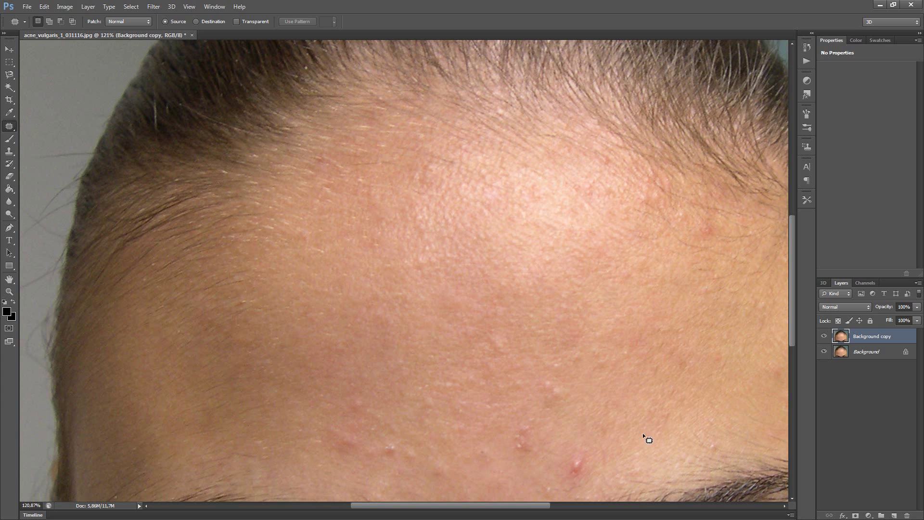
- Patch the bumps and large red pimple above the right eyebrow, plus the red spot near the right hairline
{"action": "mouse_move", "coordinate": [551, 417]}
{"action": "left_mouse_down"}
{"action": "mouse_move", "coordinate": [566, 405]}
{"action": "mouse_move", "coordinate": [569, 390]}
{"action": "mouse_move", "coordinate": [545, 378]}
{"action": "left_mouse_up"}
{"action": "left_click_drag", "start_coordinate": [539, 402], "coordinate": [632, 389]}
{"action": "left_click", "coordinate": [633, 436]}
{"action": "mouse_move", "coordinate": [561, 481]}
{"action": "left_mouse_down"}
{"action": "mouse_move", "coordinate": [590, 463]}
{"action": "mouse_move", "coordinate": [577, 452]}
{"action": "mouse_move", "coordinate": [562, 465]}
{"action": "mouse_move", "coordinate": [567, 481]}
{"action": "mouse_move", "coordinate": [630, 452]}
{"action": "left_mouse_up"}
{"action": "left_click", "coordinate": [679, 438]}
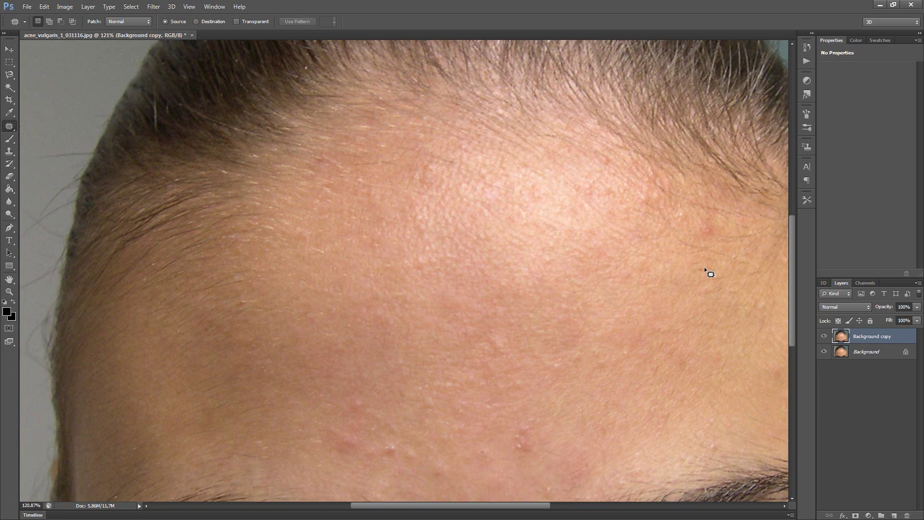
{"action": "mouse_move", "coordinate": [694, 233]}
{"action": "left_mouse_down"}
{"action": "mouse_move", "coordinate": [717, 224]}
{"action": "mouse_move", "coordinate": [698, 239]}
{"action": "left_mouse_up"}
{"action": "left_click", "coordinate": [687, 331]}
- Switch to the Clone Stamp and cover the separate pimples across the lower forehead with nearby sampled skin
{"action": "left_click", "coordinate": [9, 152]}
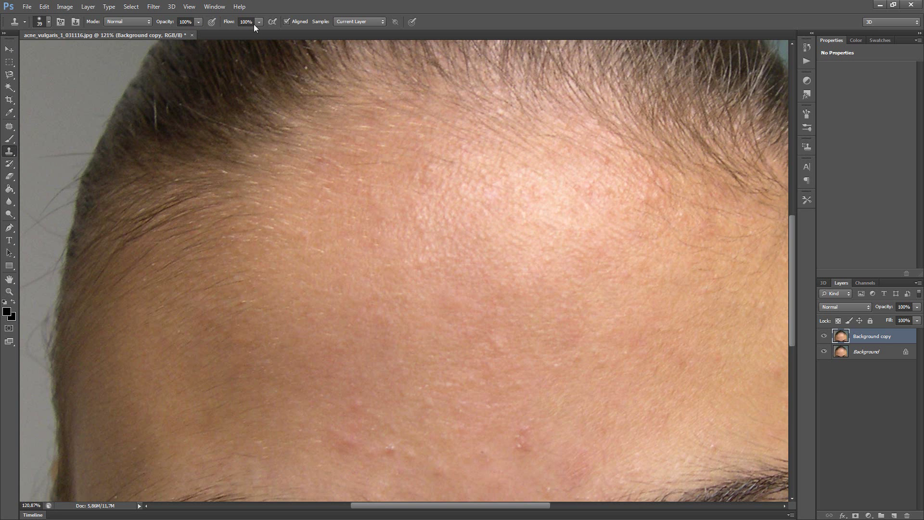
{"action": "left_click", "coordinate": [381, 405], "text": "alt"}
{"action": "left_click", "coordinate": [356, 400]}
{"action": "left_click", "coordinate": [563, 426], "text": "alt"}
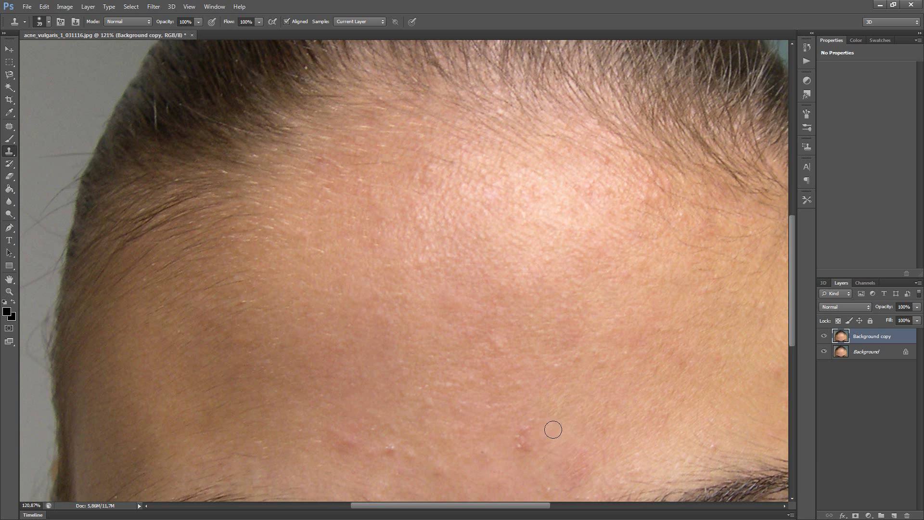
{"action": "left_click", "coordinate": [522, 448]}
{"action": "left_click", "coordinate": [409, 437], "text": "alt"}
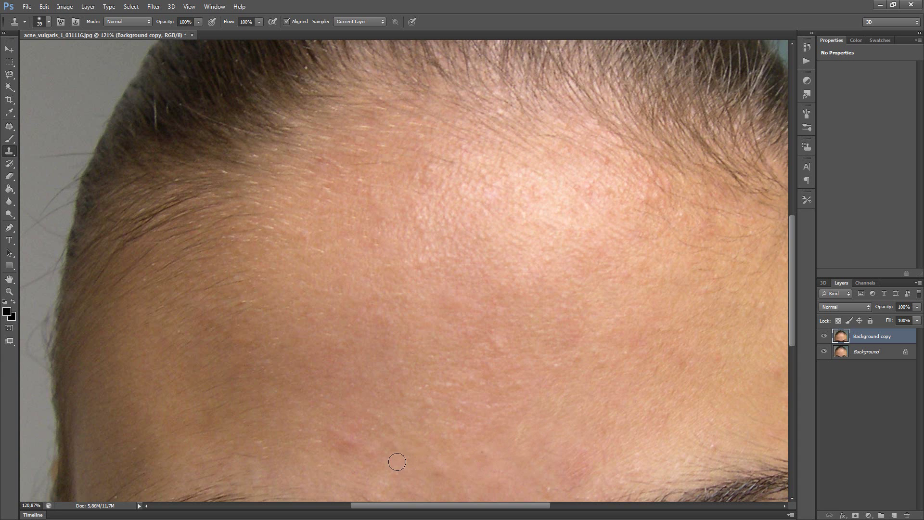
- Clone clean skin over the reddish patch on the lower forehead above the left eyebrow
{"action": "left_click", "coordinate": [343, 462], "text": "alt"}
{"action": "left_click", "coordinate": [354, 443]}
{"action": "left_click", "coordinate": [354, 429]}
{"action": "left_click", "coordinate": [371, 472], "text": "alt"}
{"action": "left_click", "coordinate": [371, 449]}
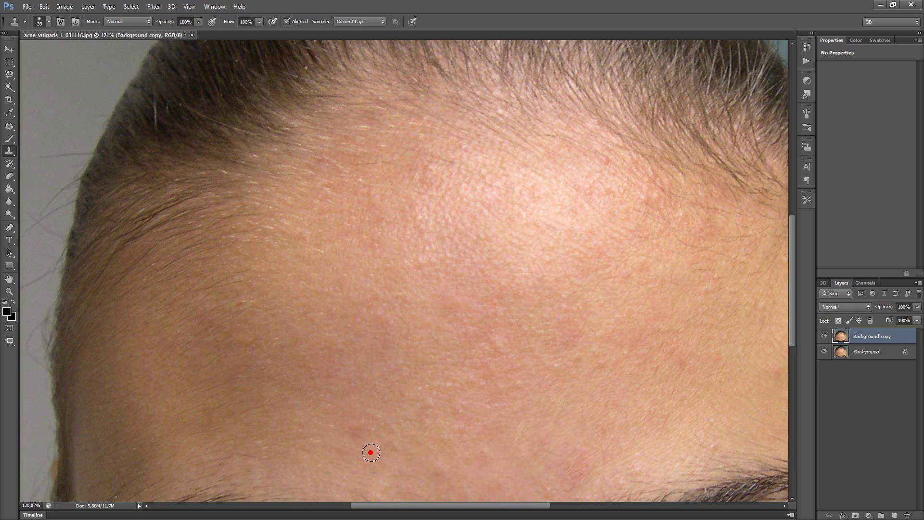
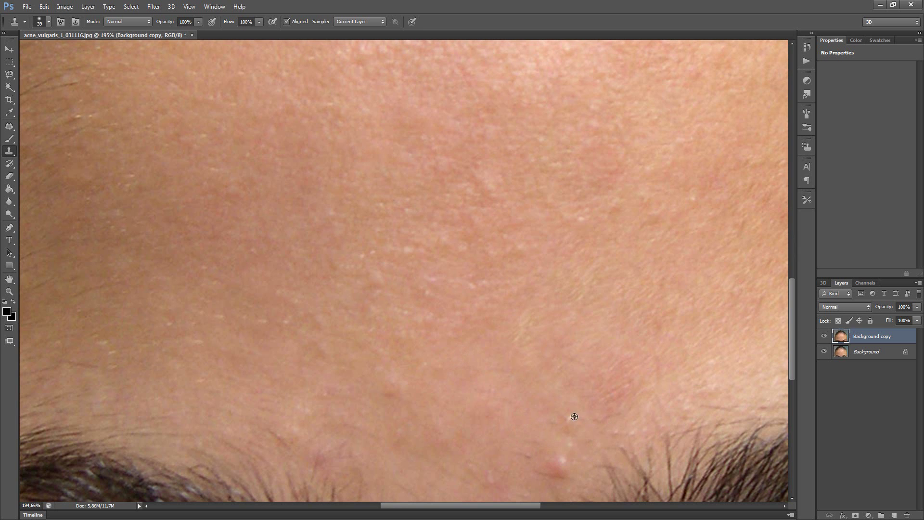
- Clone clean skin over the red pimple between the eyebrows and the reddish area above the right eyebrow
{"action": "left_click", "coordinate": [529, 407], "text": "alt"}
{"action": "left_click", "coordinate": [559, 464]}
{"action": "left_click", "coordinate": [561, 464]}
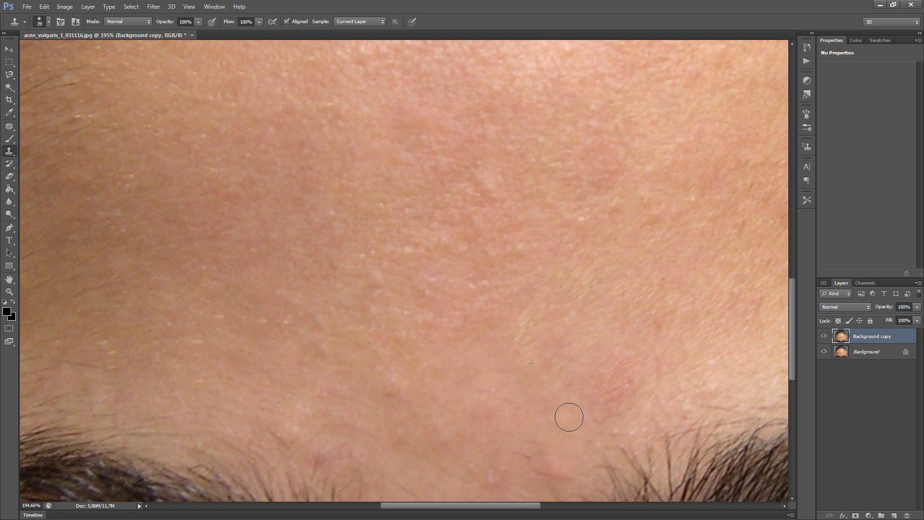
{"action": "left_click", "coordinate": [672, 321], "text": "alt"}
{"action": "left_click", "coordinate": [631, 357]}
{"action": "mouse_move", "coordinate": [629, 381]}
{"action": "left_mouse_down"}
{"action": "mouse_move", "coordinate": [611, 409]}
{"action": "mouse_move", "coordinate": [612, 361]}
{"action": "left_mouse_up"}
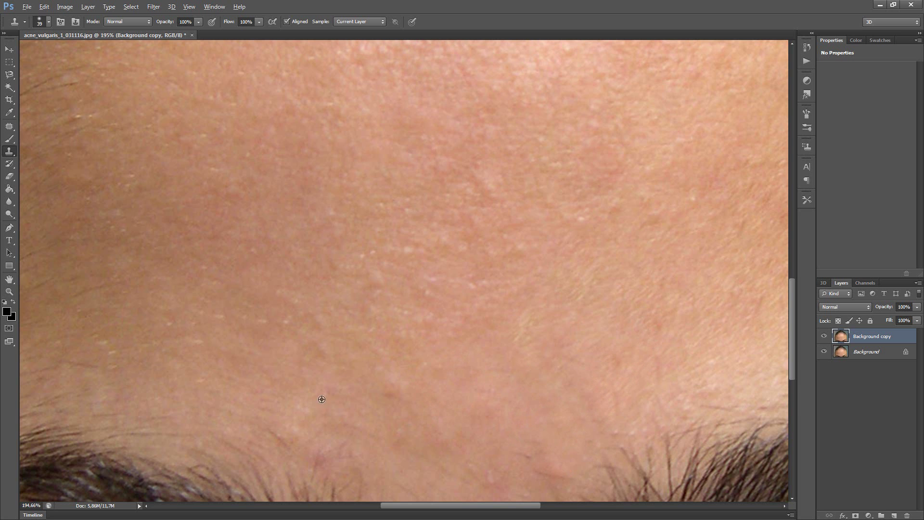
- Clone sampled skin over the remaining faint marks on the lower forehead above the inner left eyebrow
{"action": "left_click", "coordinate": [356, 367], "text": "alt"}
{"action": "left_click", "coordinate": [394, 388]}
{"action": "left_click", "coordinate": [334, 391]}
{"action": "left_click", "coordinate": [418, 276], "text": "alt"}
{"action": "left_click", "coordinate": [376, 285]}
{"action": "scroll", "coordinate": [529, 421], "scroll_direction": "down", "scroll_amount": 2}
{"action": "scroll", "coordinate": [481, 426], "scroll_direction": "down", "scroll_amount": 2}
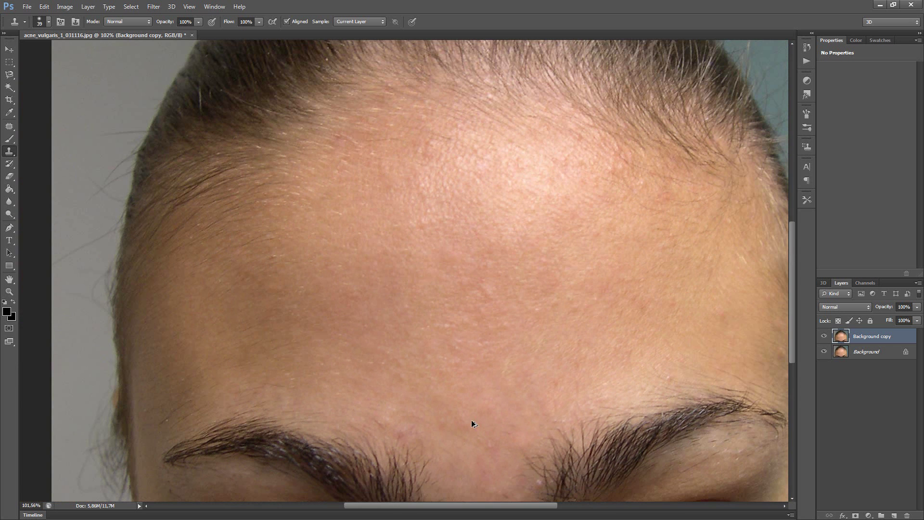
{"action": "scroll", "coordinate": [602, 320], "scroll_direction": "up", "scroll_amount": 2}
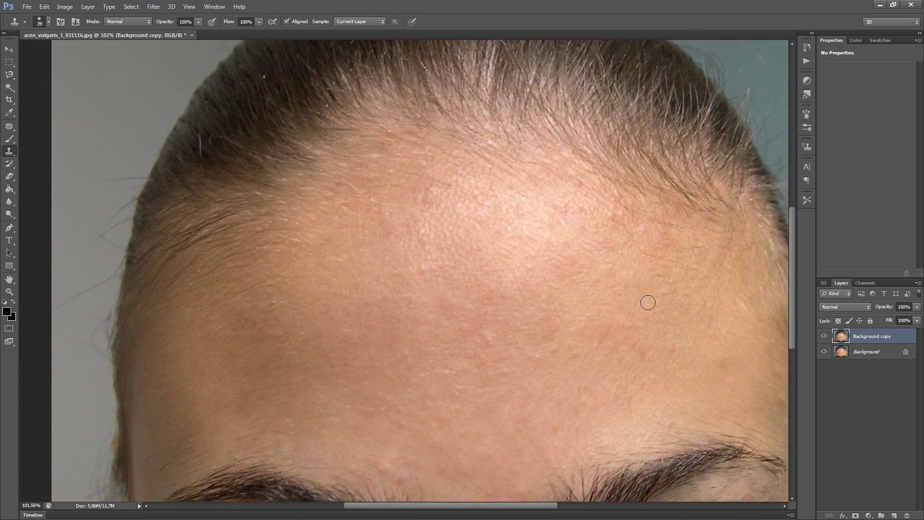
- Inspect the retouched forehead, and compare it with the original by hiding and reshowing the Background copy layer several times
{"action": "scroll", "coordinate": [661, 342], "scroll_direction": "down", "scroll_amount": 2}
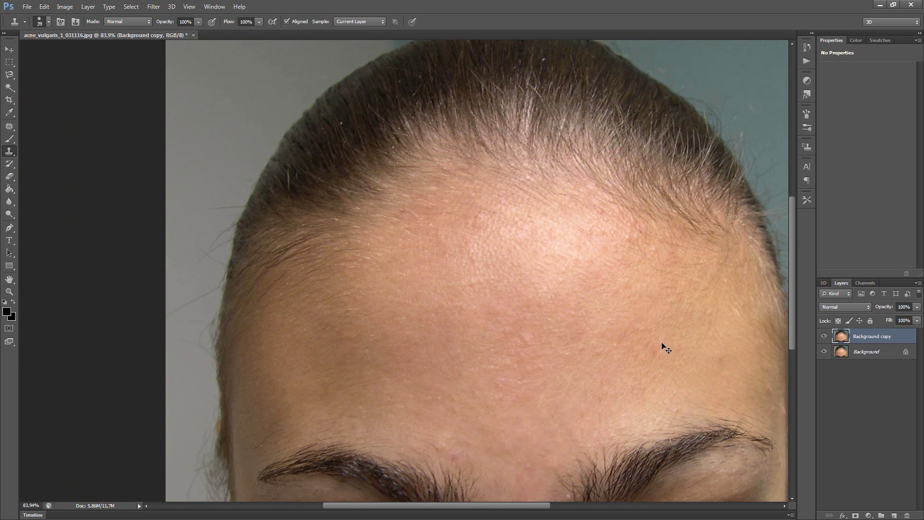
{"action": "scroll", "coordinate": [661, 341], "scroll_direction": "up", "scroll_amount": 1}
{"action": "scroll", "coordinate": [671, 369], "scroll_direction": "up", "scroll_amount": 6}
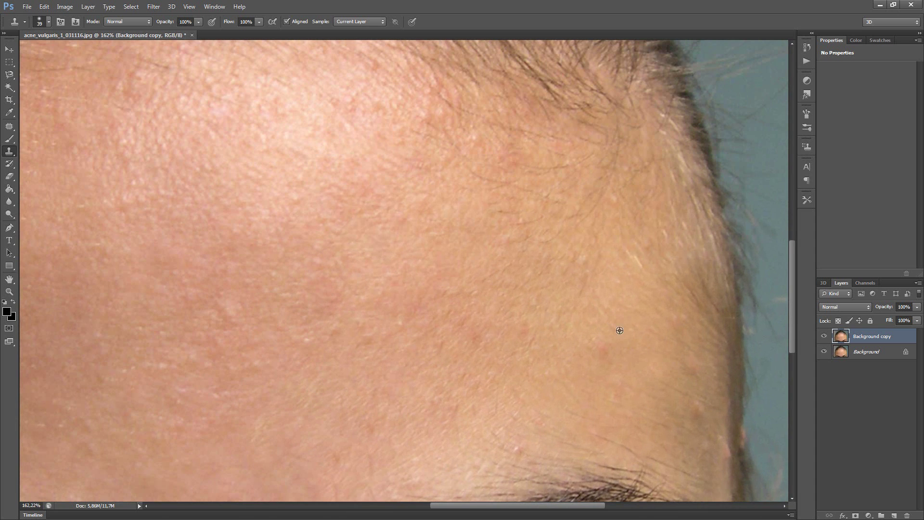
{"action": "scroll", "coordinate": [348, 354], "scroll_direction": "down", "scroll_amount": 5}
{"action": "scroll", "coordinate": [348, 357], "scroll_direction": "down", "scroll_amount": 4}
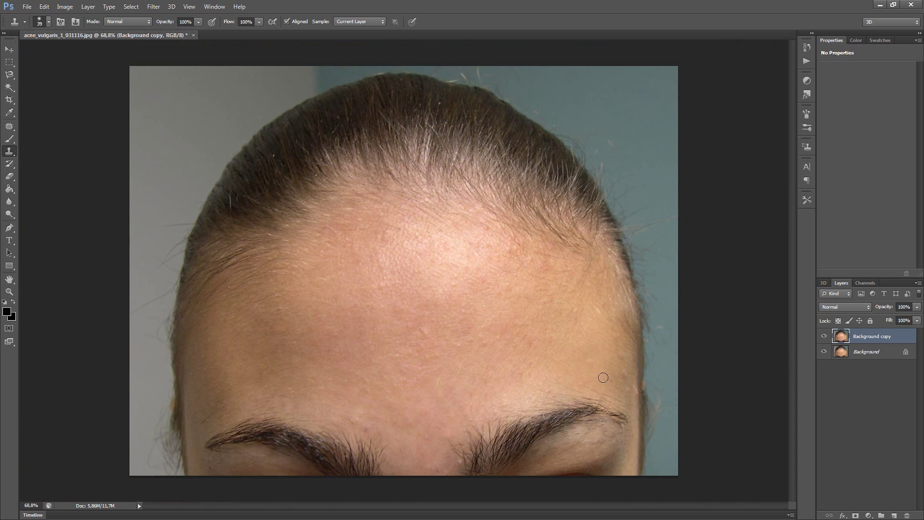
{"action": "left_click", "coordinate": [823, 336]}
{"action": "left_click", "coordinate": [824, 338]}
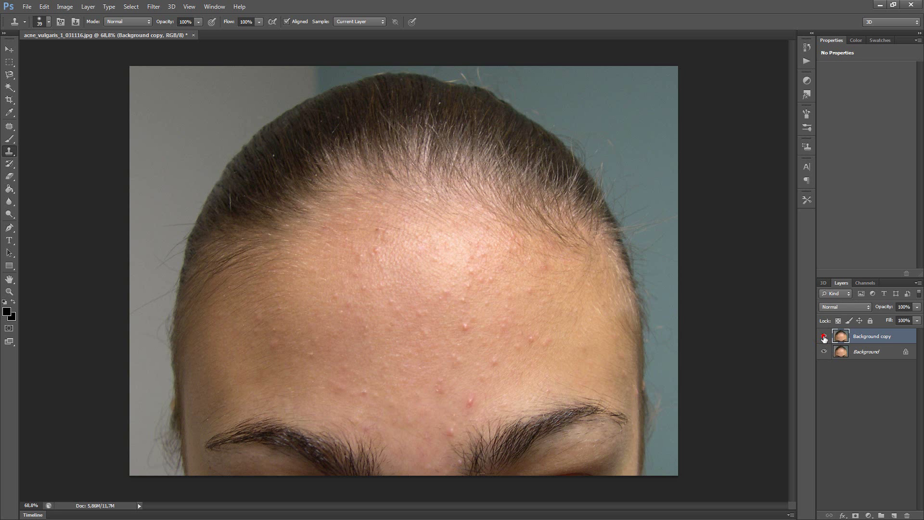
{"action": "left_click", "coordinate": [824, 338]}
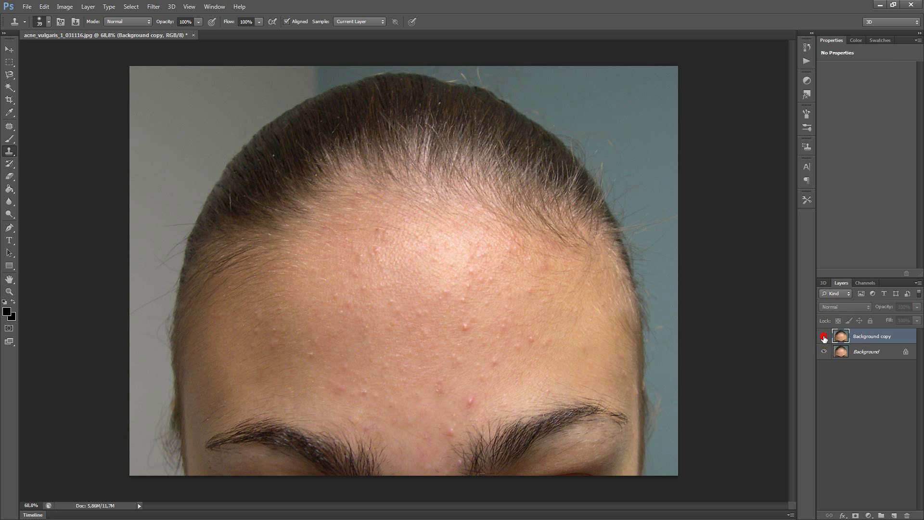
{"action": "left_click", "coordinate": [824, 339]}
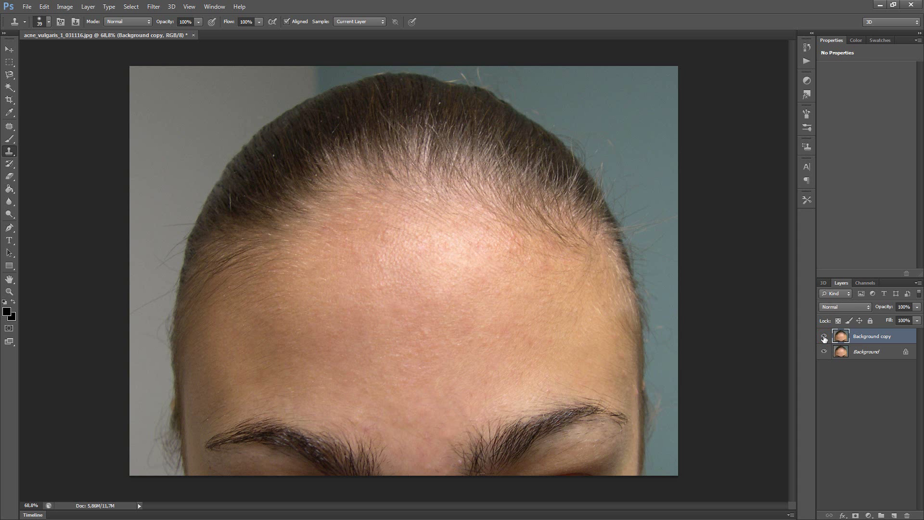
{"action": "left_click", "coordinate": [824, 338]}
{"action": "left_click", "coordinate": [824, 338]}
{"action": "scroll", "coordinate": [466, 326], "scroll_direction": "down", "scroll_amount": 2}
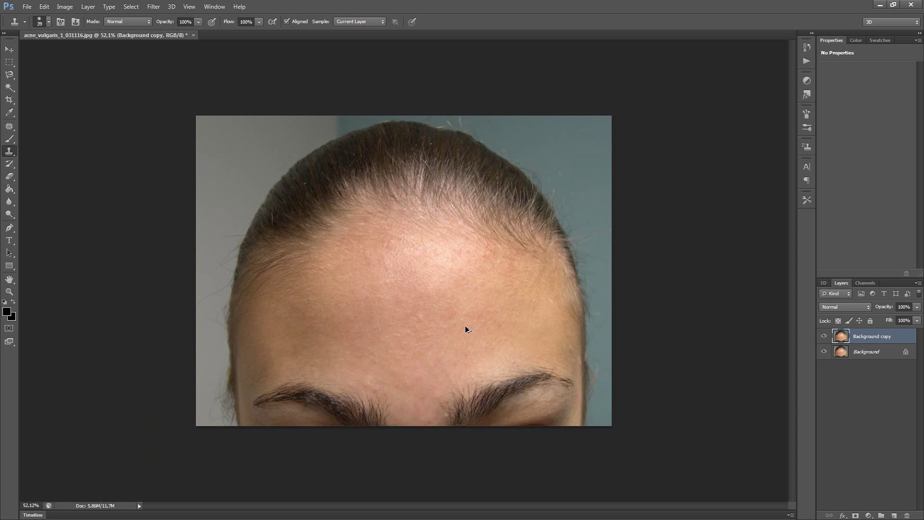